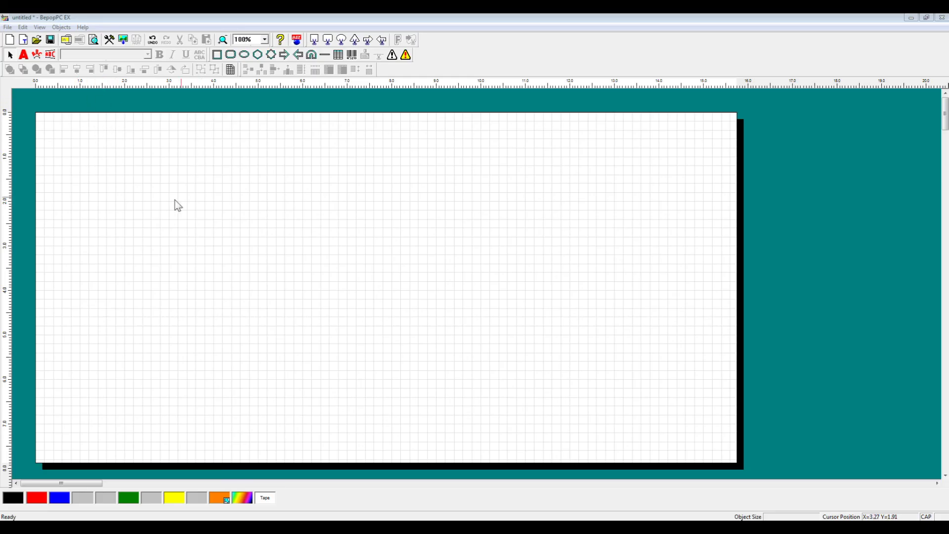
Step: Open the BepopScanEx image tool in a maximized window and read the MAX image file from My Pictures
{"action": "left_click", "coordinate": [109, 41]}
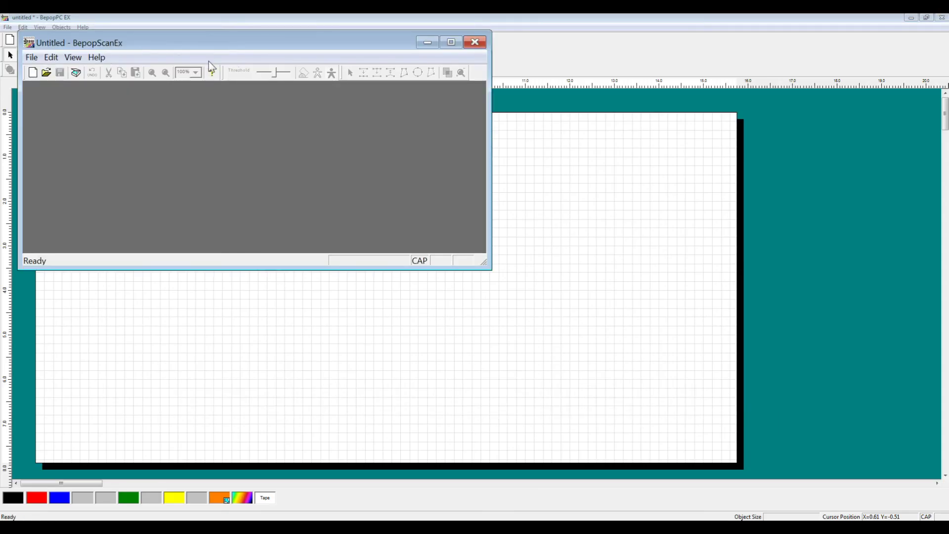
{"action": "left_click", "coordinate": [453, 45]}
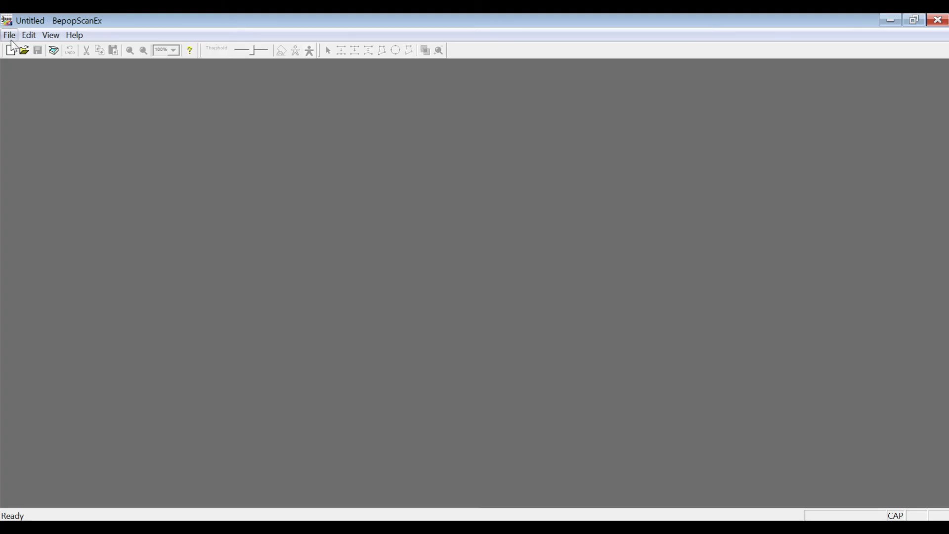
{"action": "left_click", "coordinate": [10, 35]}
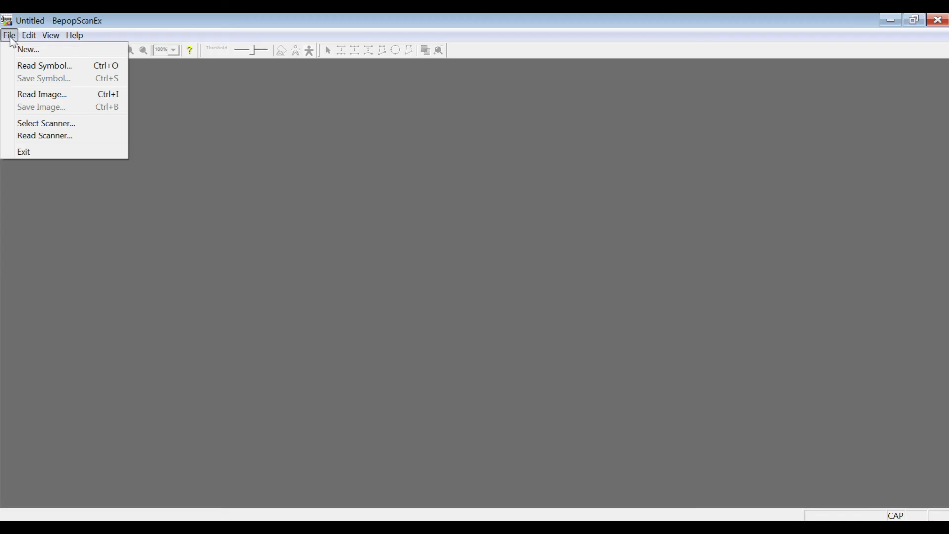
{"action": "mouse_move", "coordinate": [29, 36]}
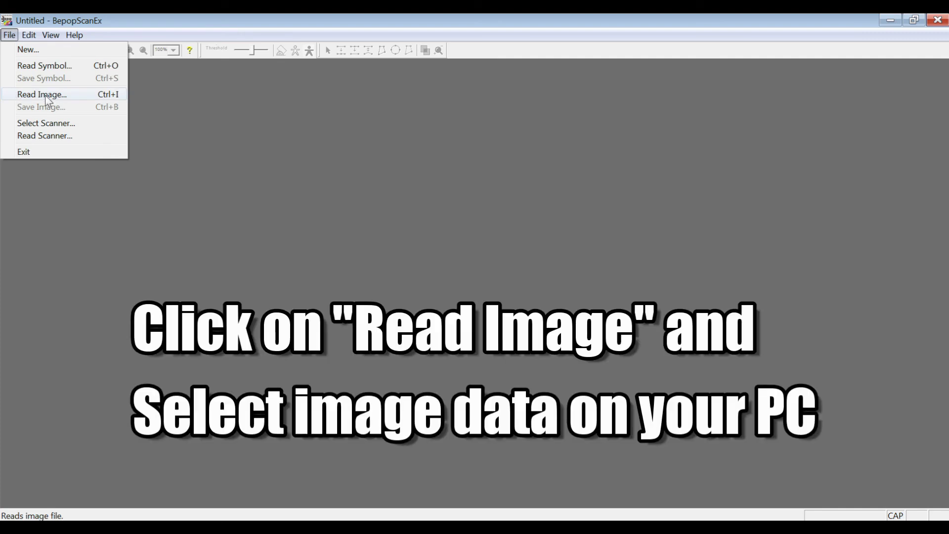
{"action": "left_click", "coordinate": [46, 95]}
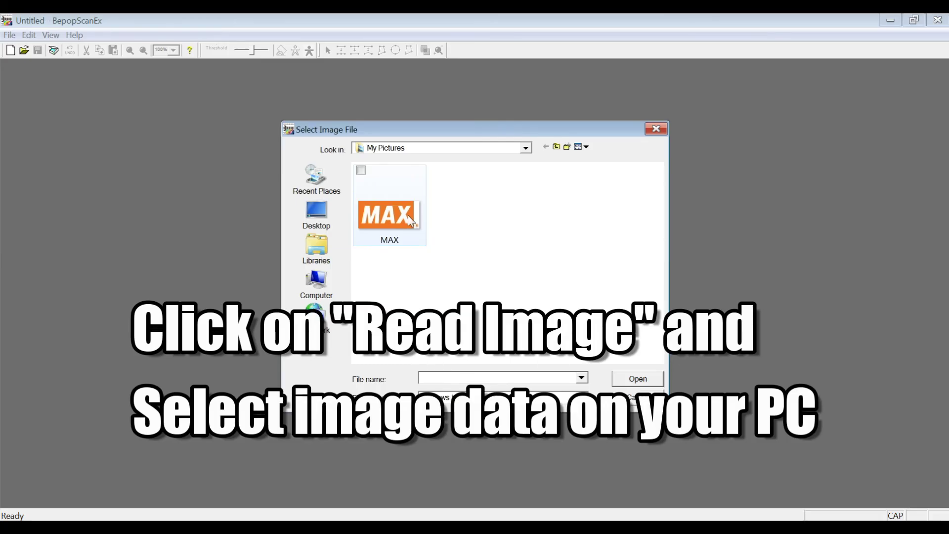
{"action": "left_click", "coordinate": [408, 215]}
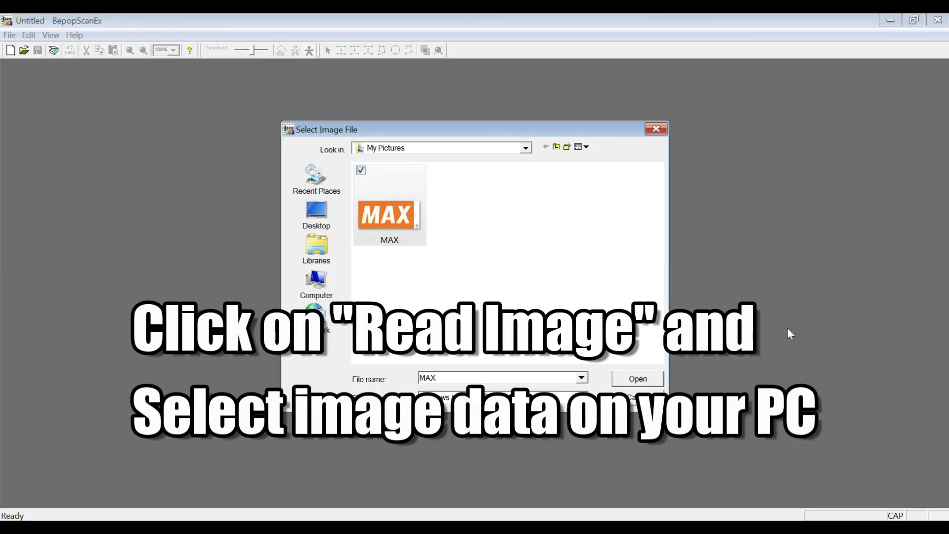
{"action": "left_click", "coordinate": [638, 380]}
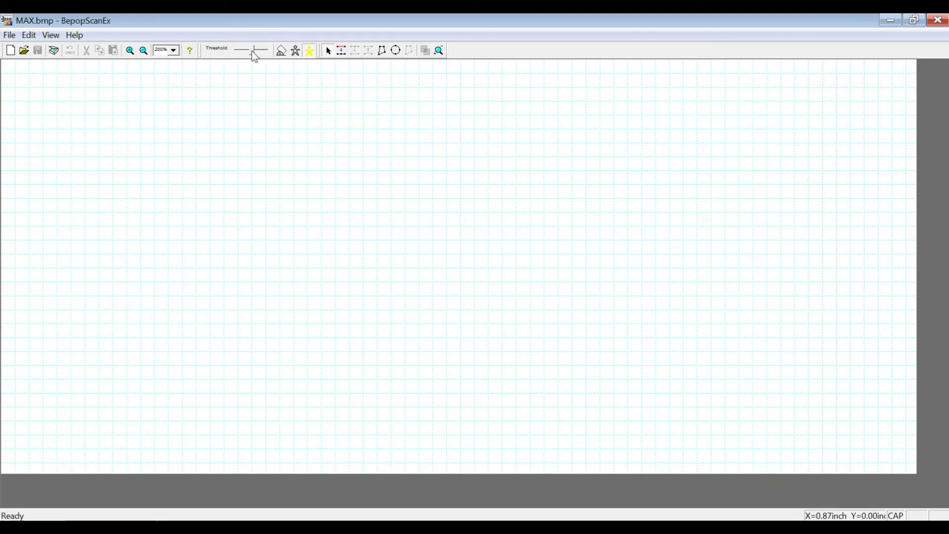
Step: Raise the colour threshold until the MAX logo is filled and the ring around the ® mark forms a continuous line
{"action": "left_click_drag", "start_coordinate": [252, 52], "coordinate": [255, 52]}
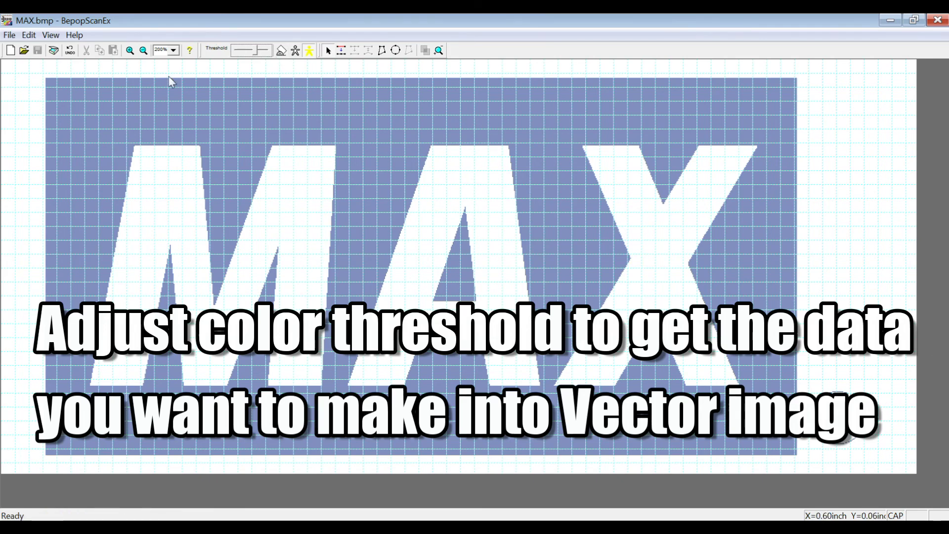
{"action": "left_click", "coordinate": [174, 50]}
{"action": "left_click", "coordinate": [175, 57]}
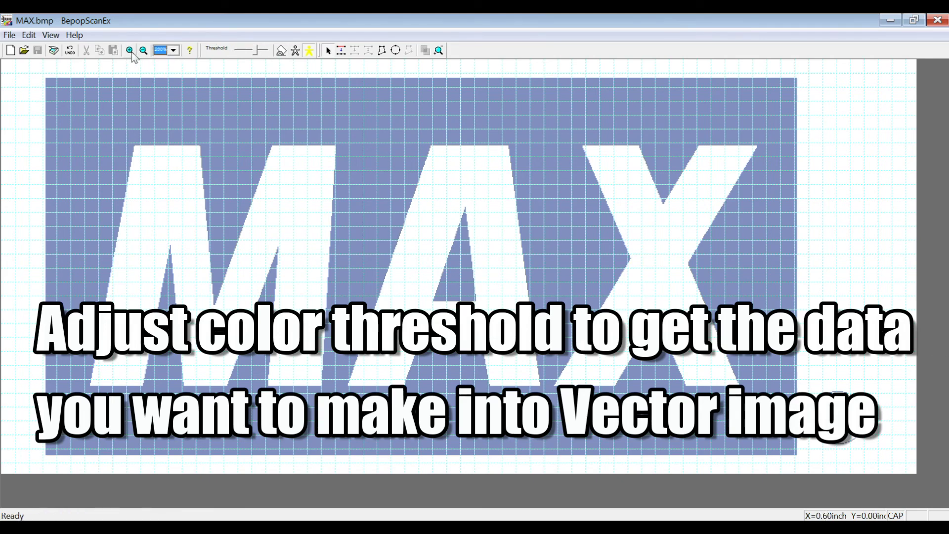
{"action": "left_click", "coordinate": [131, 50]}
{"action": "left_click", "coordinate": [866, 440]}
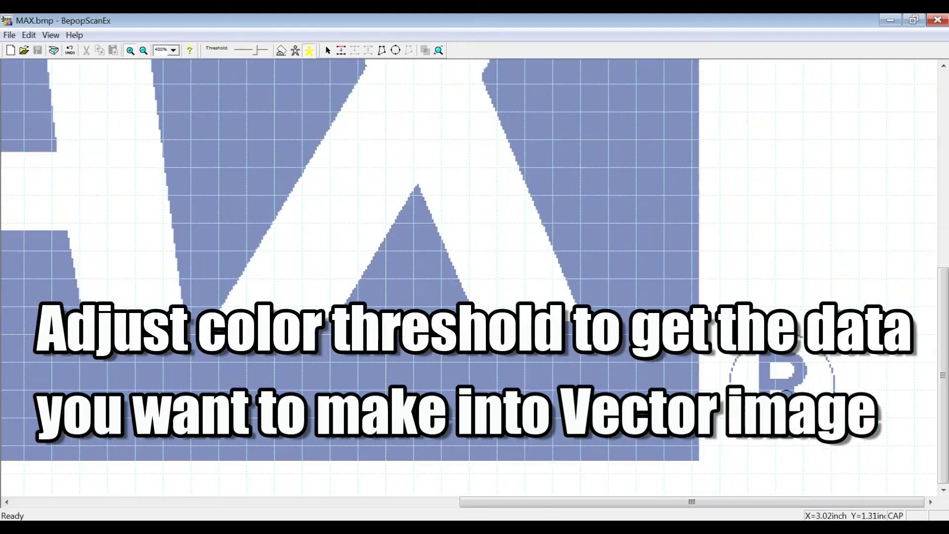
{"action": "left_click", "coordinate": [788, 394]}
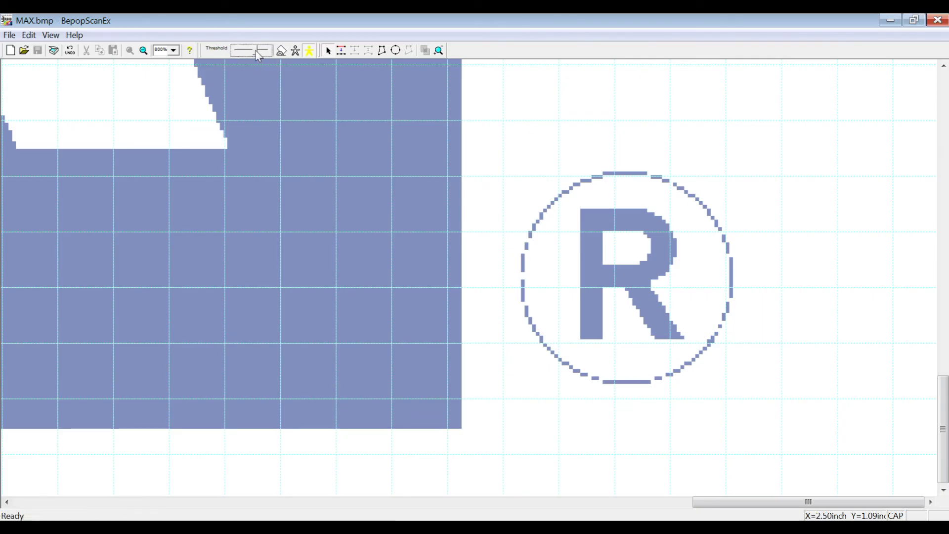
{"action": "left_click_drag", "start_coordinate": [256, 51], "coordinate": [260, 50]}
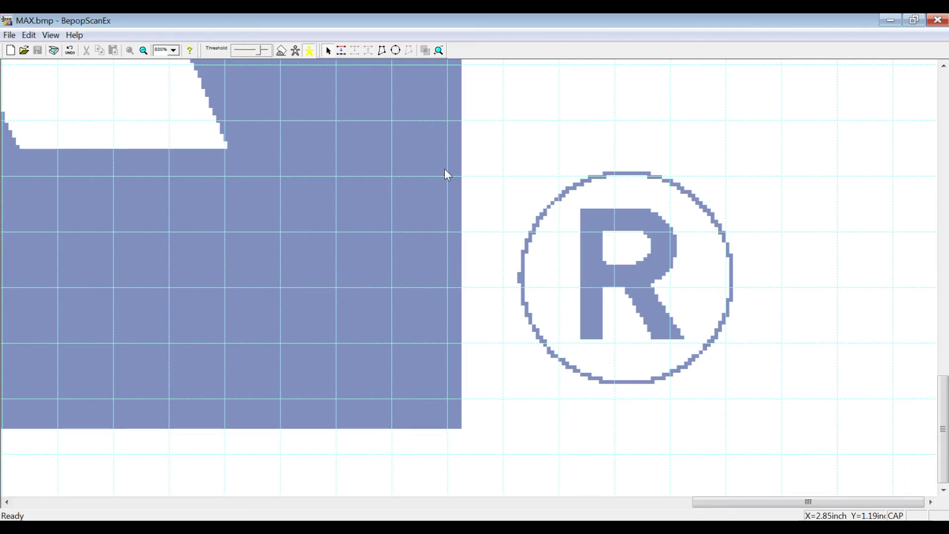
Step: Convert the whole thresholded MAX logo, including the ® mark, into vector outlines
{"action": "left_click", "coordinate": [144, 51]}
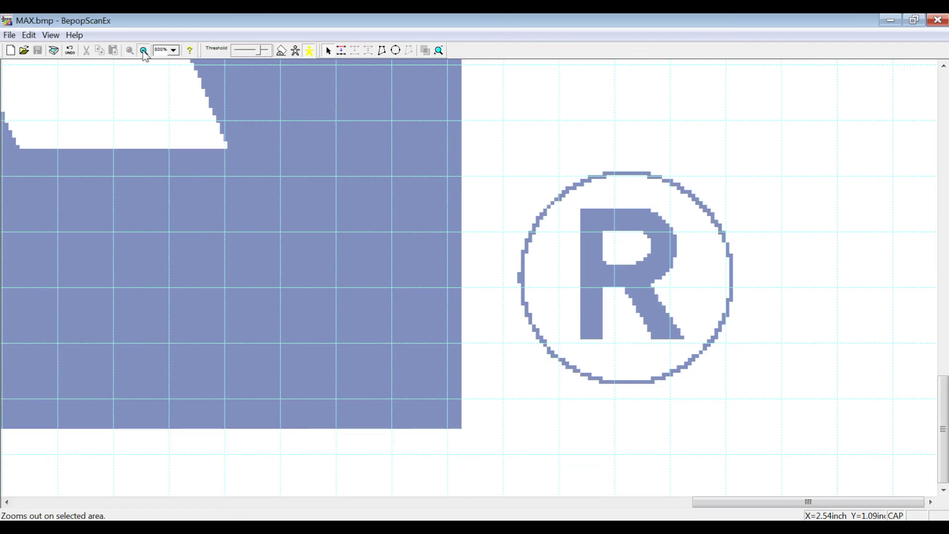
{"action": "left_click", "coordinate": [157, 121]}
{"action": "left_click", "coordinate": [157, 116]}
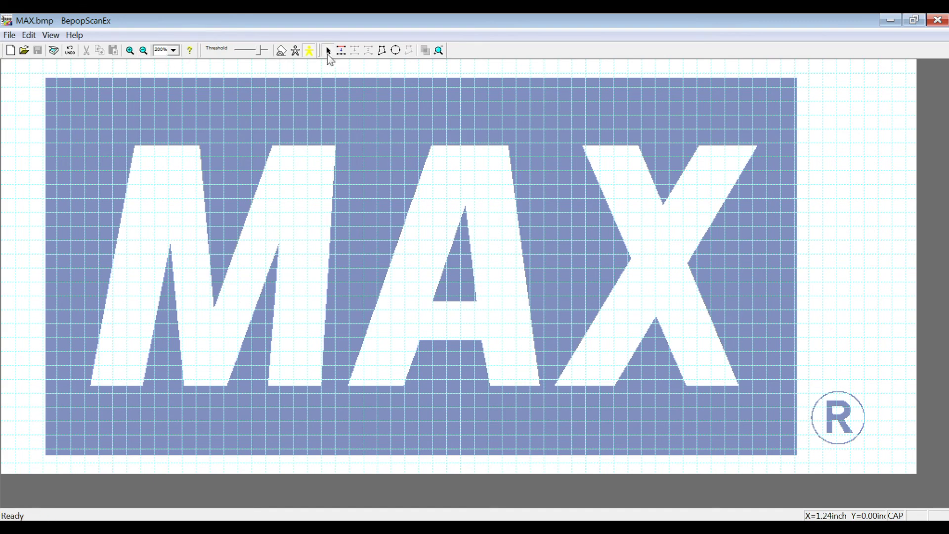
{"action": "left_click", "coordinate": [296, 50]}
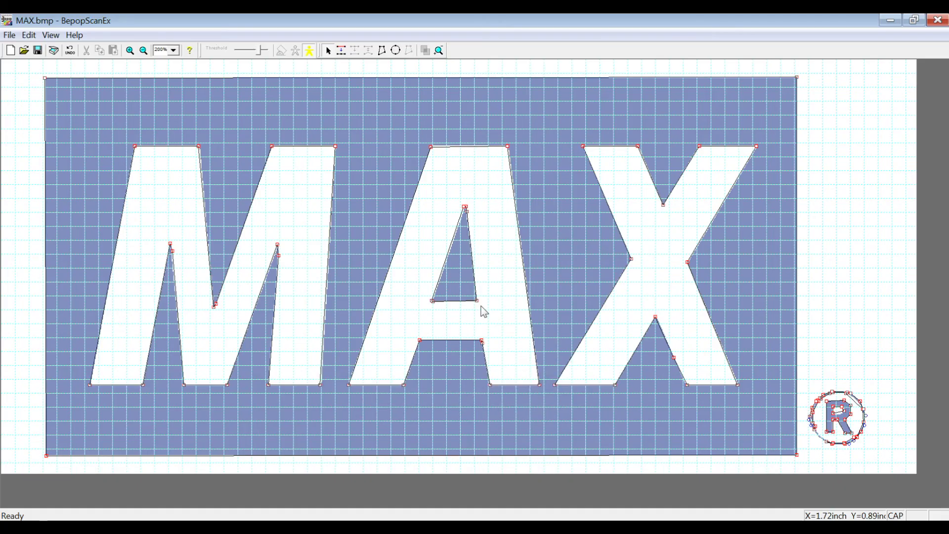
{"action": "left_click", "coordinate": [308, 50]}
Step: Save the vector logo as a symbol named MAX LOGO in the 38 MySymbols group
{"action": "left_click", "coordinate": [9, 36]}
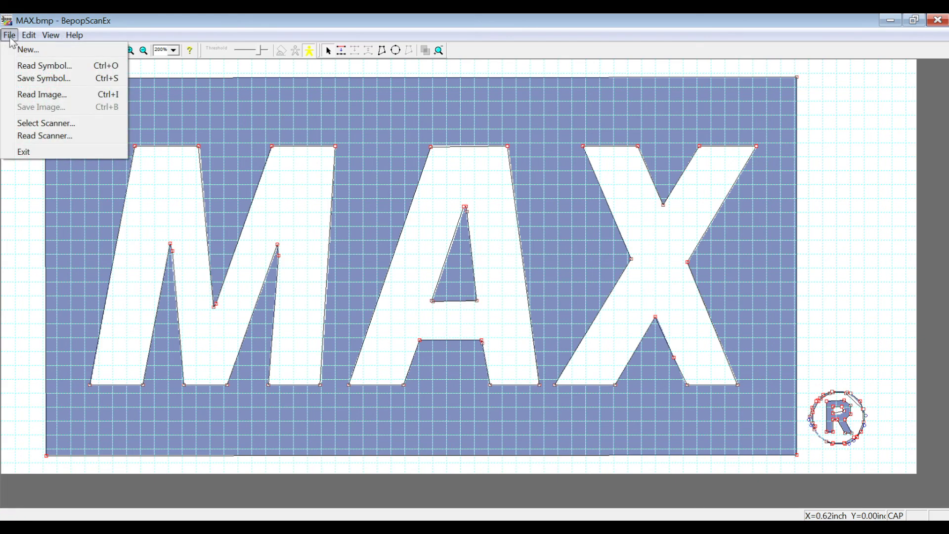
{"action": "left_click", "coordinate": [30, 78]}
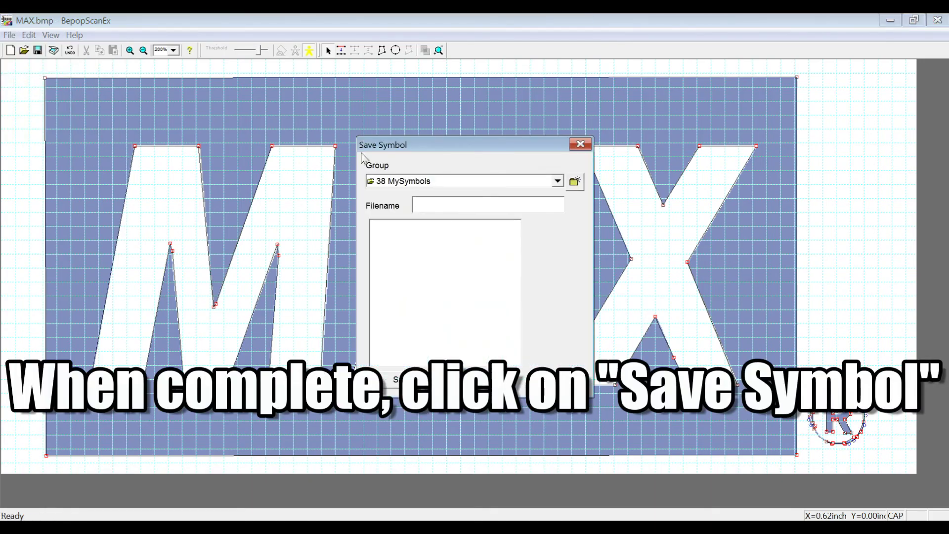
{"action": "left_click", "coordinate": [557, 181]}
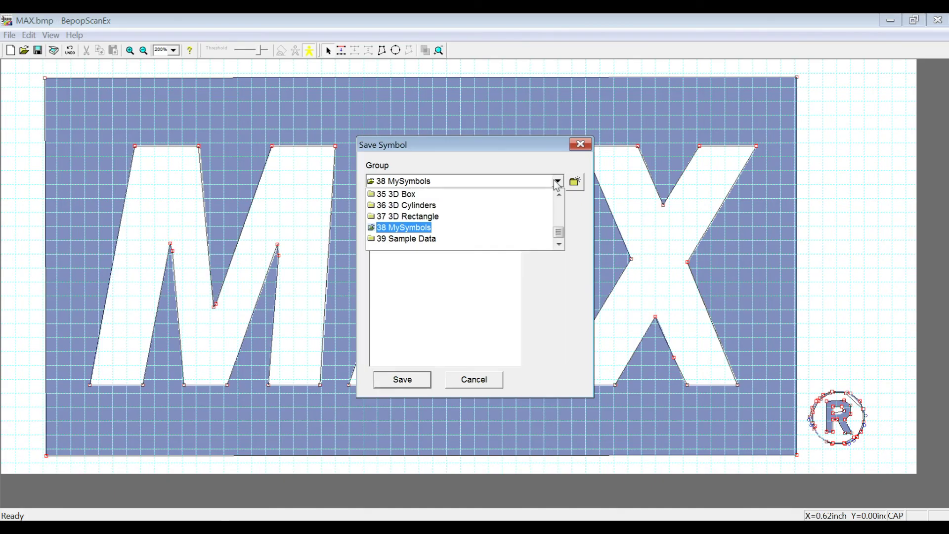
{"action": "left_click", "coordinate": [407, 228]}
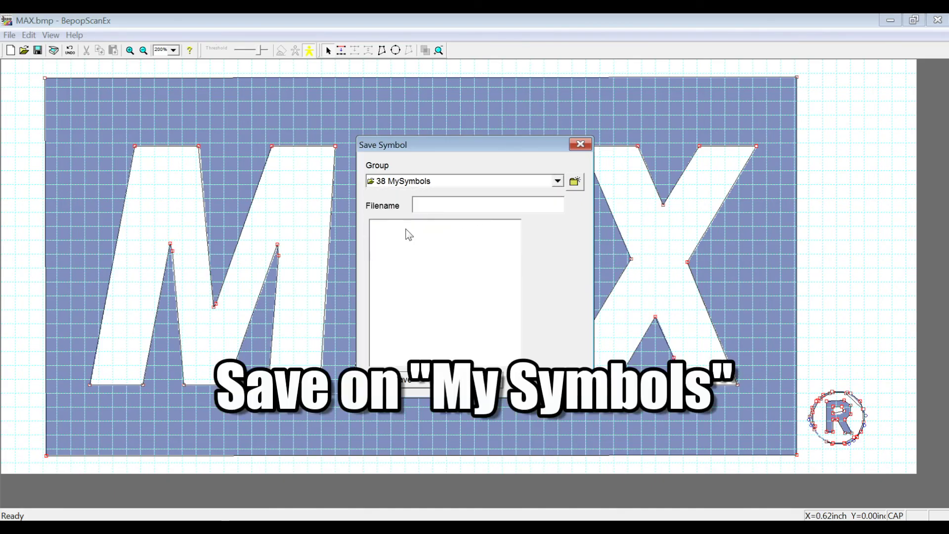
{"action": "left_click", "coordinate": [444, 212]}
{"action": "type", "text": "MAX"}
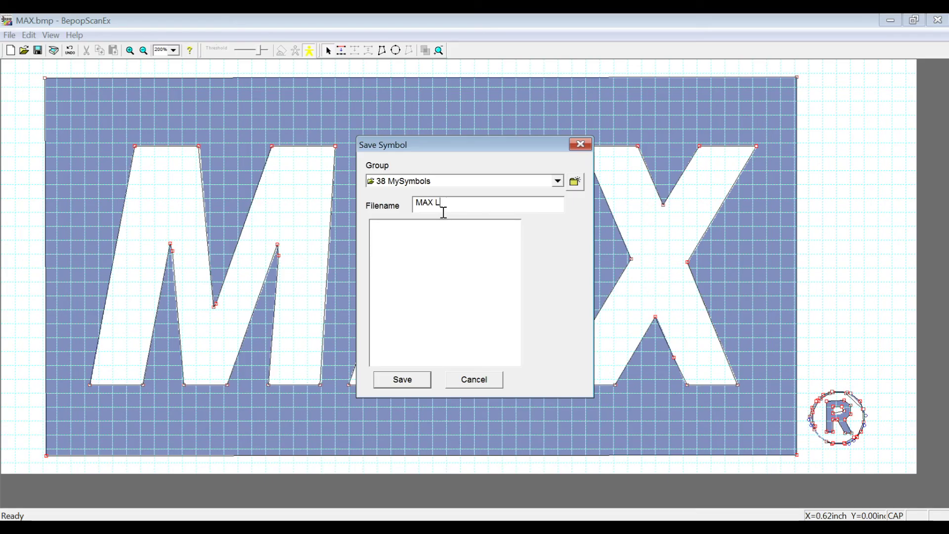
{"action": "type", "text": " LOGO"}
{"action": "left_click", "coordinate": [401, 381]}
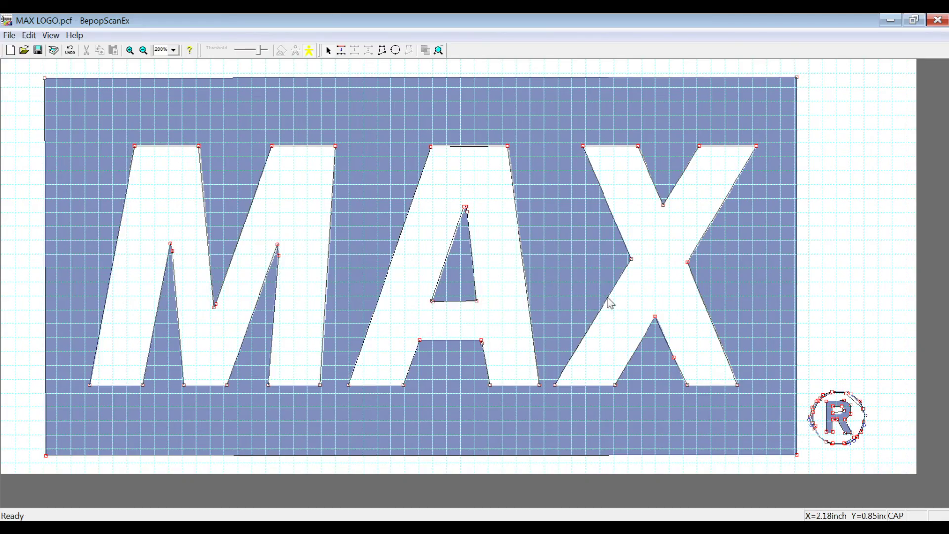
Step: Return to BepopPC EX without saving the image changes, pasting the symbol data onto the upper middle of the sheet
{"action": "left_click", "coordinate": [939, 21]}
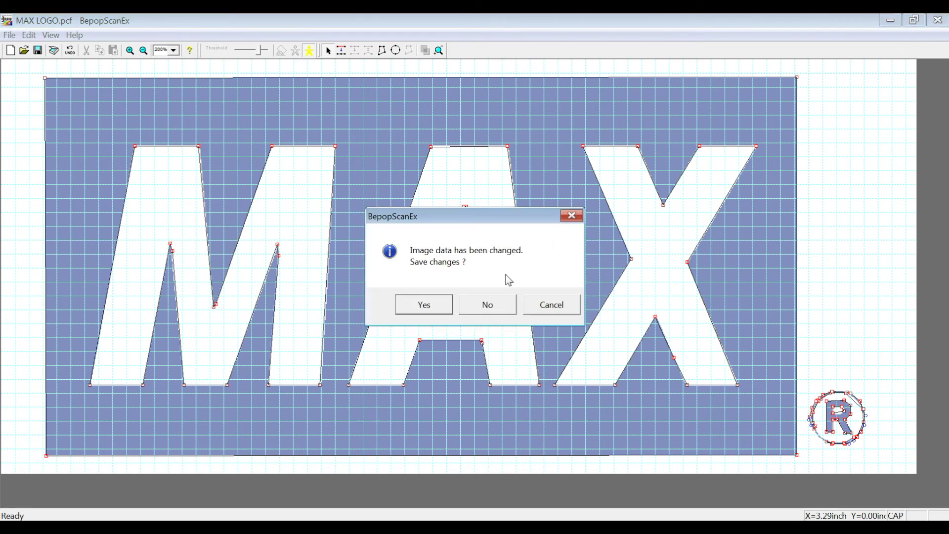
{"action": "left_click", "coordinate": [494, 306]}
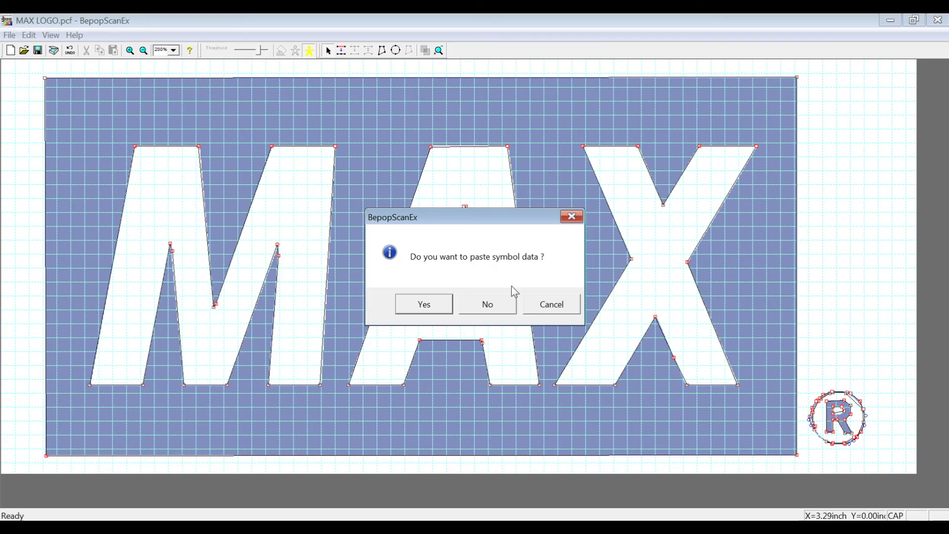
{"action": "left_click", "coordinate": [422, 305]}
{"action": "left_click_drag", "start_coordinate": [528, 303], "coordinate": [282, 217]}
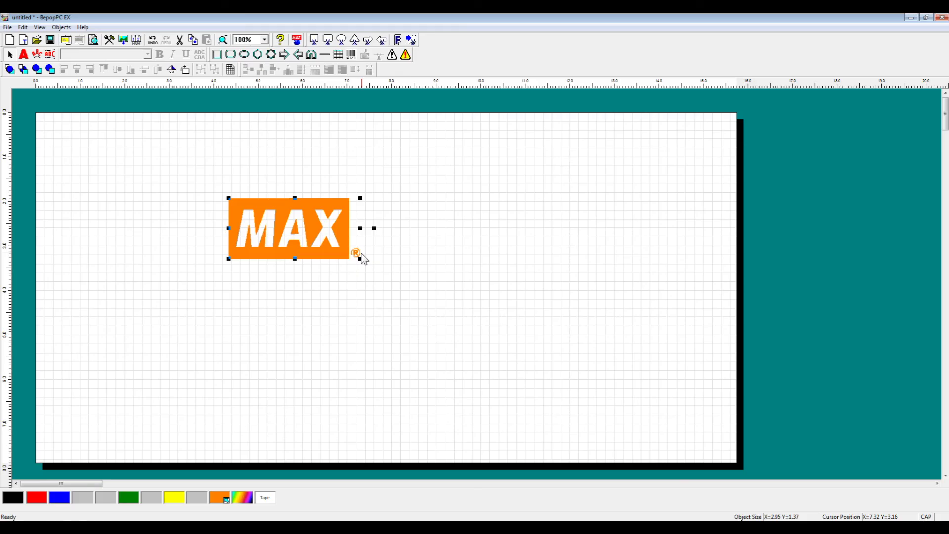
Step: Delete the pasted logo and insert the MAX LOGO symbol from the 38 MySymbols group near the sheet's upper-left corner
{"action": "key", "text": "Delete"}
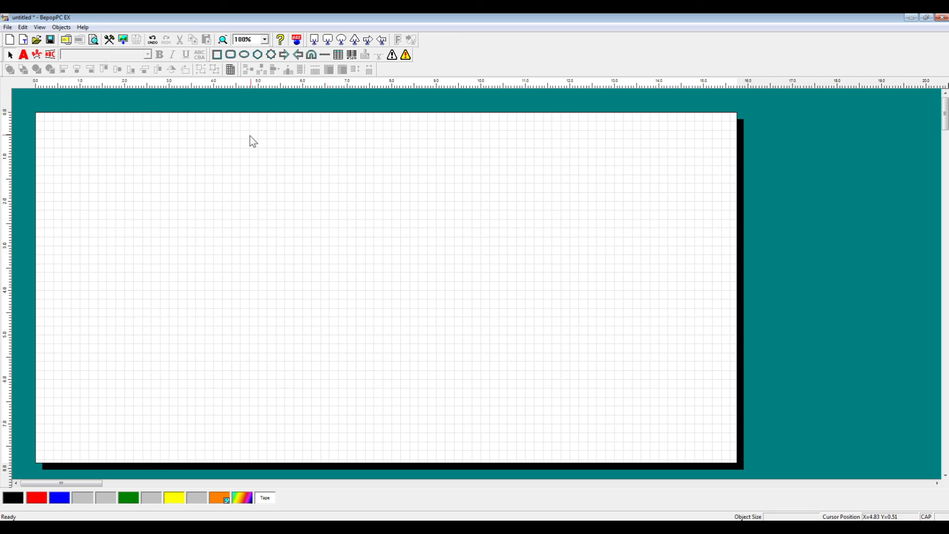
{"action": "left_click", "coordinate": [392, 55]}
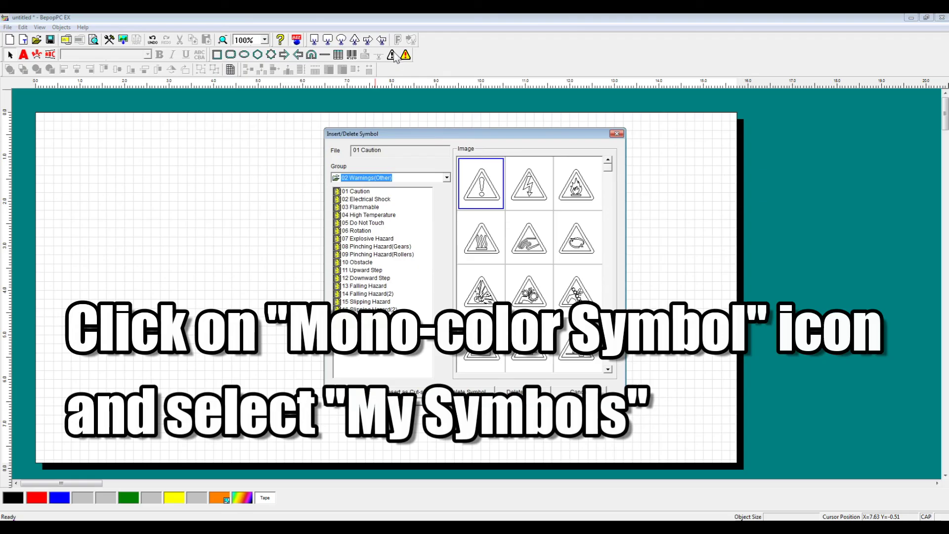
{"action": "left_click", "coordinate": [447, 178]}
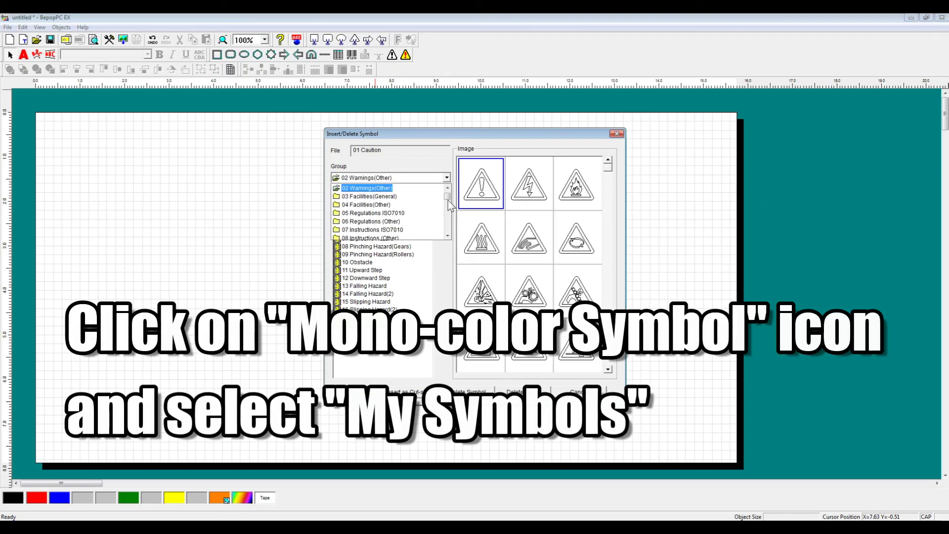
{"action": "left_click", "coordinate": [447, 177]}
{"action": "left_click_drag", "start_coordinate": [448, 202], "coordinate": [448, 234]}
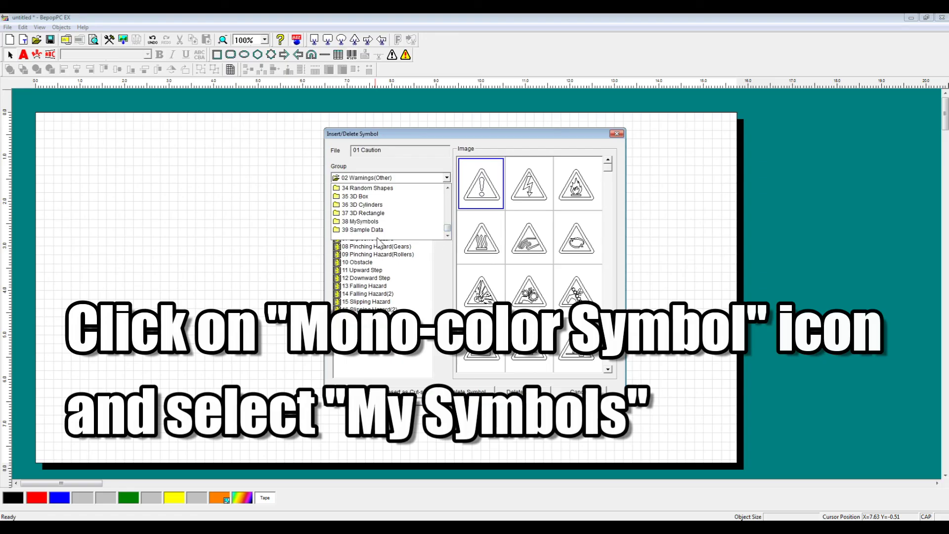
{"action": "left_click", "coordinate": [370, 223]}
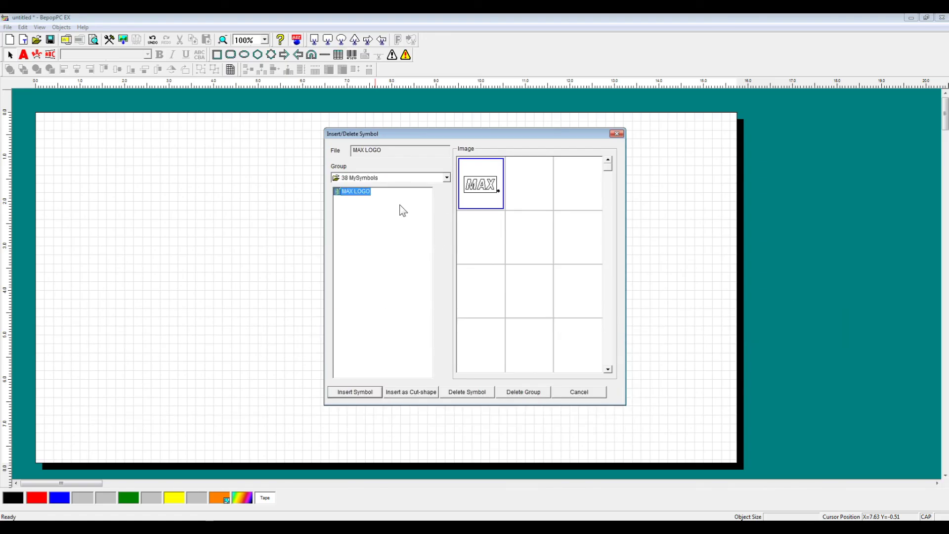
{"action": "left_click", "coordinate": [369, 392]}
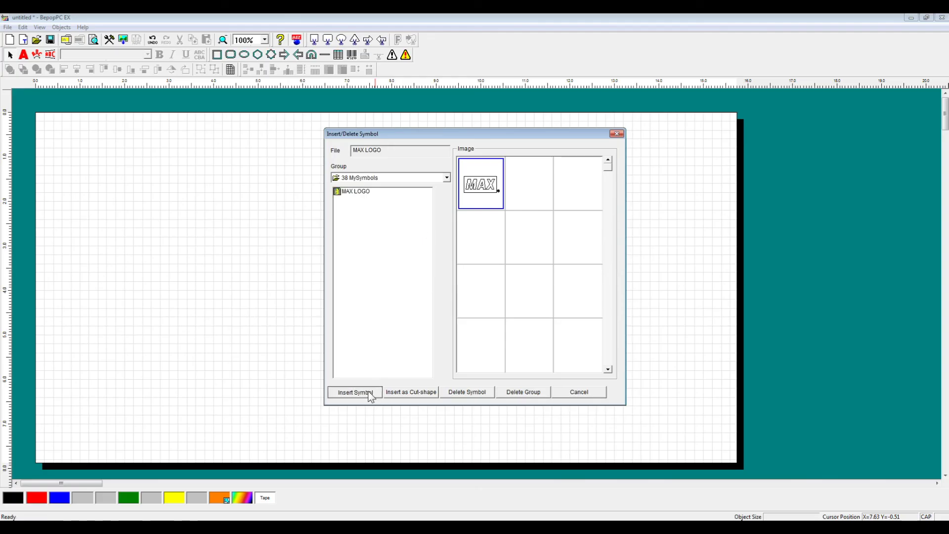
{"action": "left_click_drag", "start_coordinate": [495, 311], "coordinate": [66, 159]}
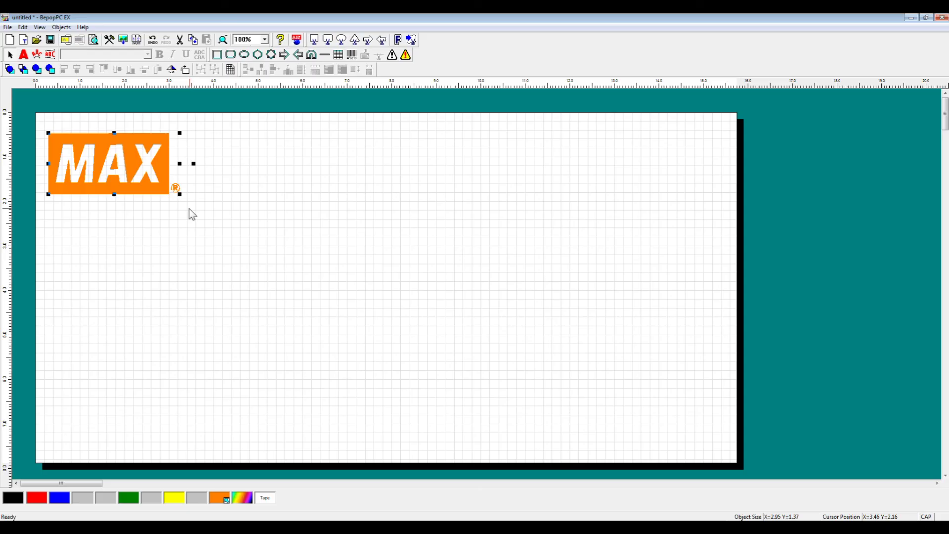